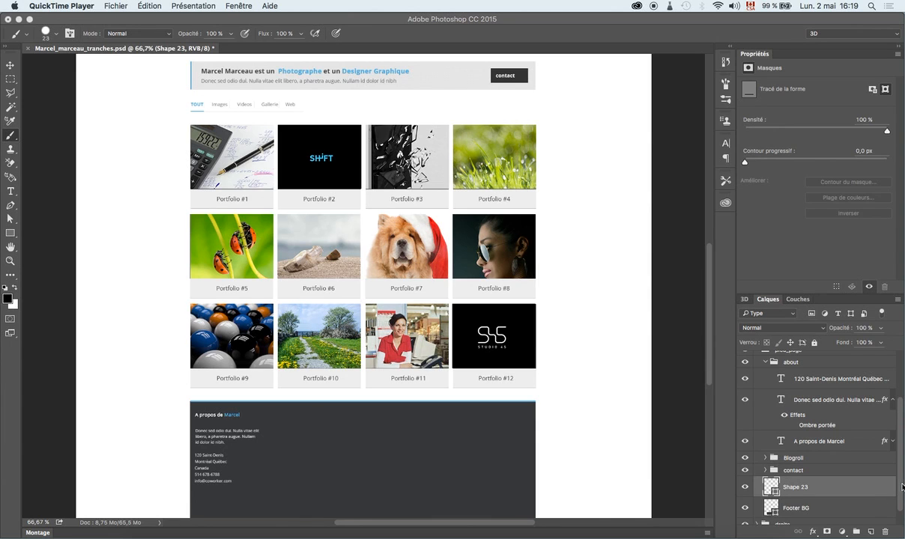
pyautogui.click(901, 487)
pyautogui.scroll(-1, 901, 510)
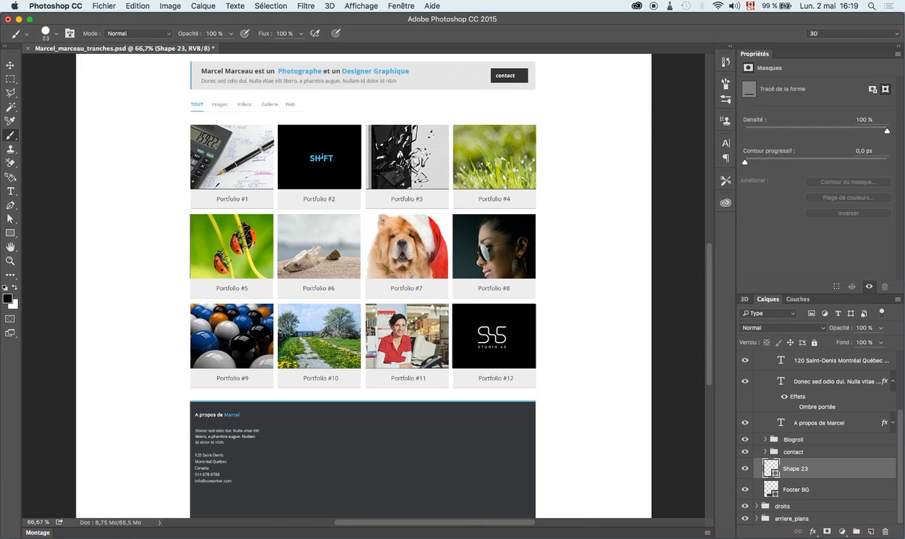
pyautogui.scroll(2, 801, 397)
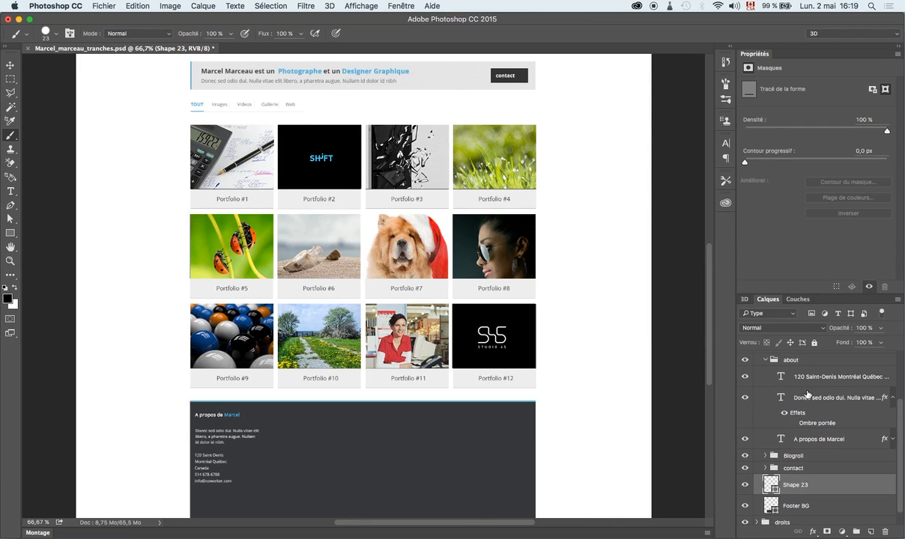
pyautogui.click(756, 378)
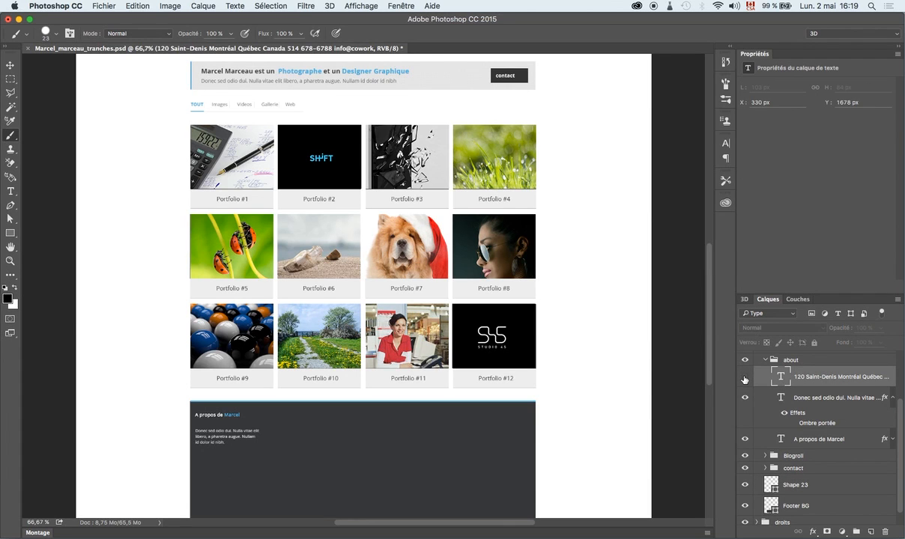
pyautogui.rightClick(752, 371)
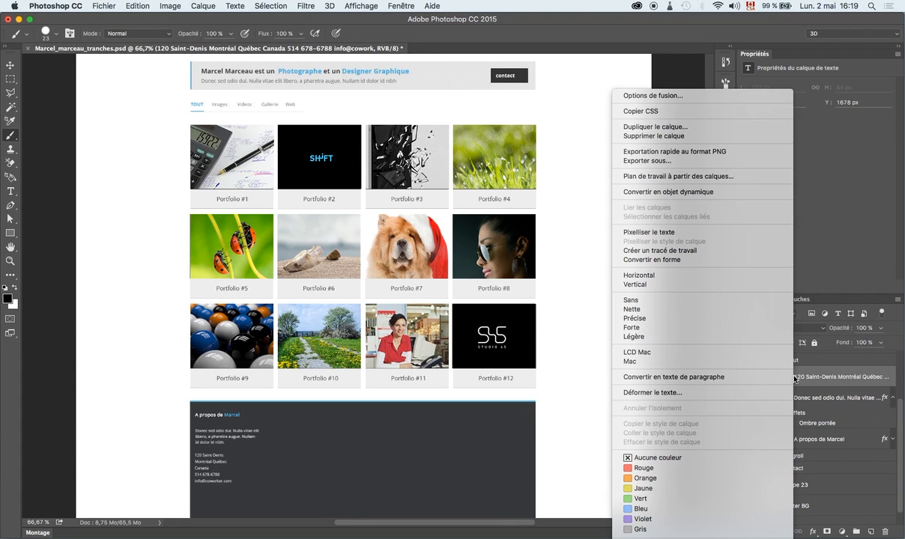
pyautogui.click(633, 111)
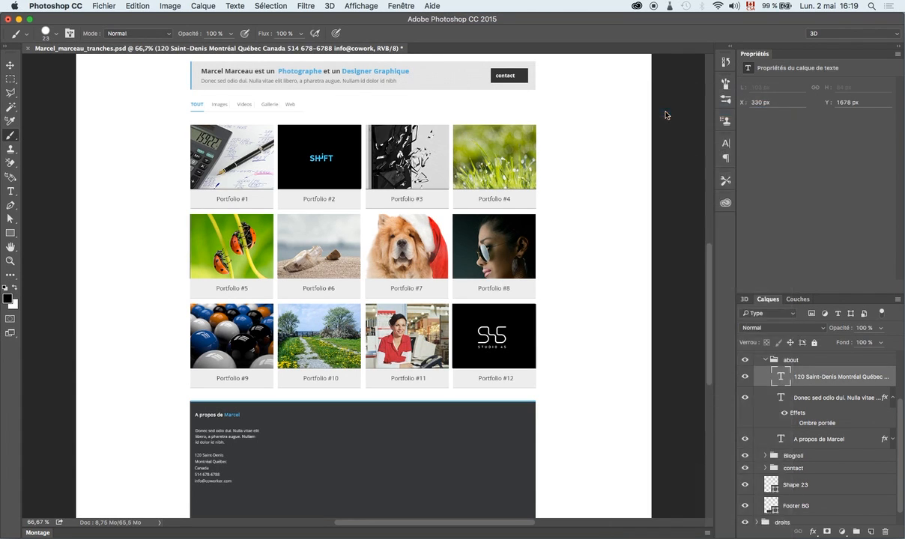
# Paste the address layer's CSS rule into the untitled Brackets file and look over its values.
pyautogui.moveTo(903, 90); pyautogui.dragTo(364, 84)
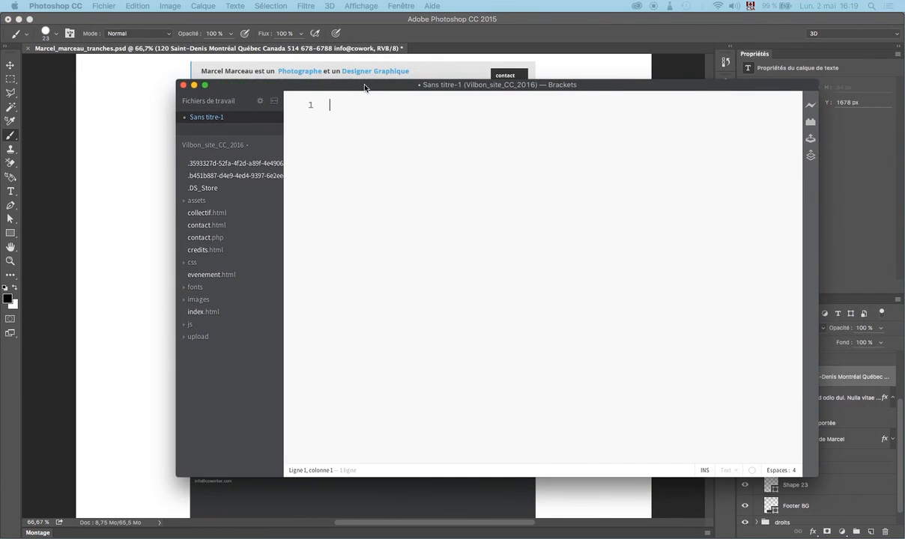
pyautogui.click(365, 98)
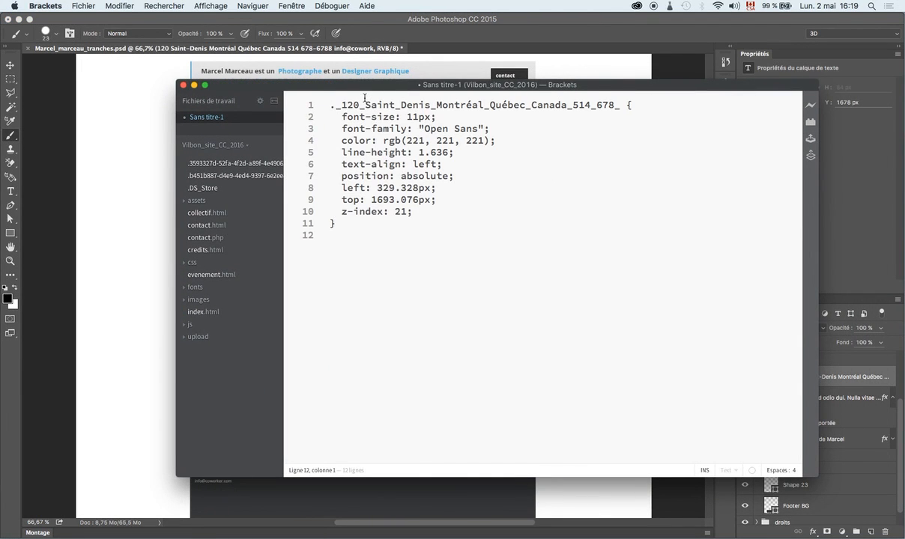
pyautogui.moveTo(620, 104); pyautogui.dragTo(343, 103)
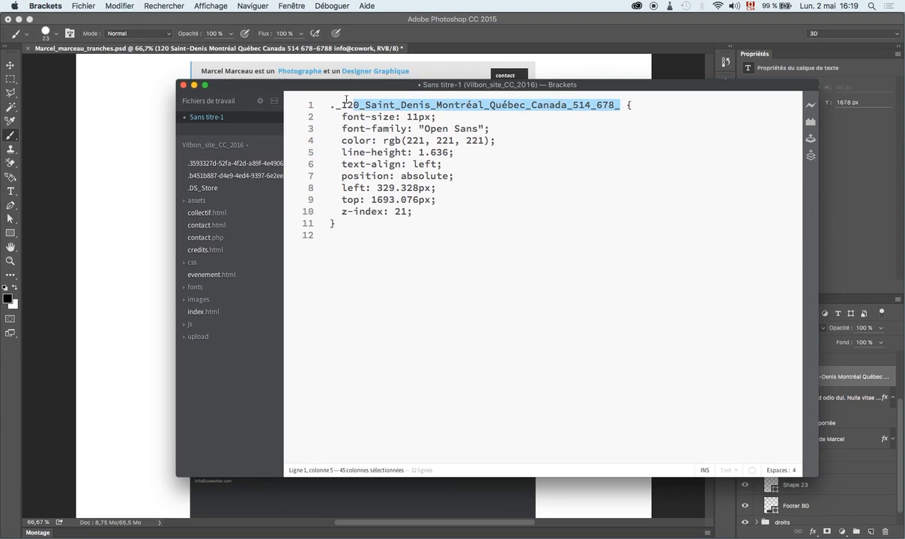
pyautogui.click(444, 118)
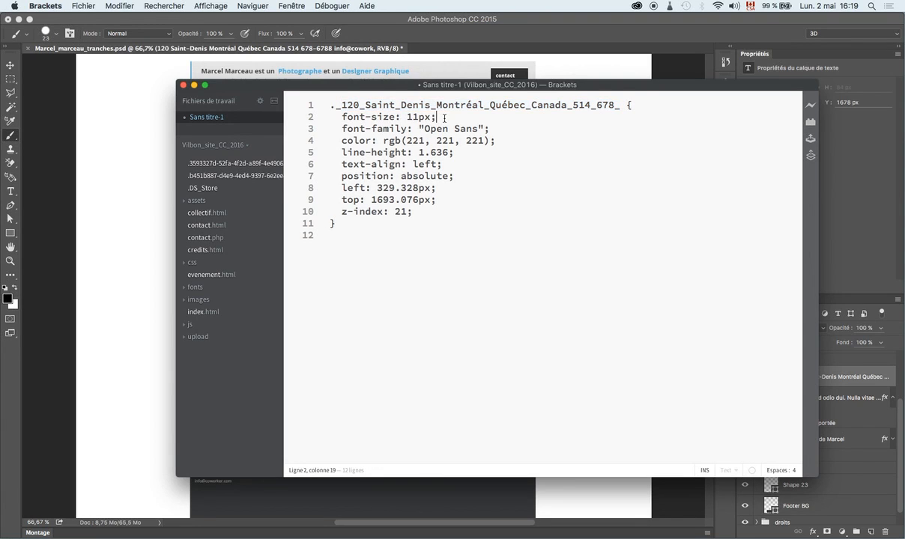
pyautogui.moveTo(484, 128); pyautogui.dragTo(418, 128)
pyautogui.moveTo(426, 140)
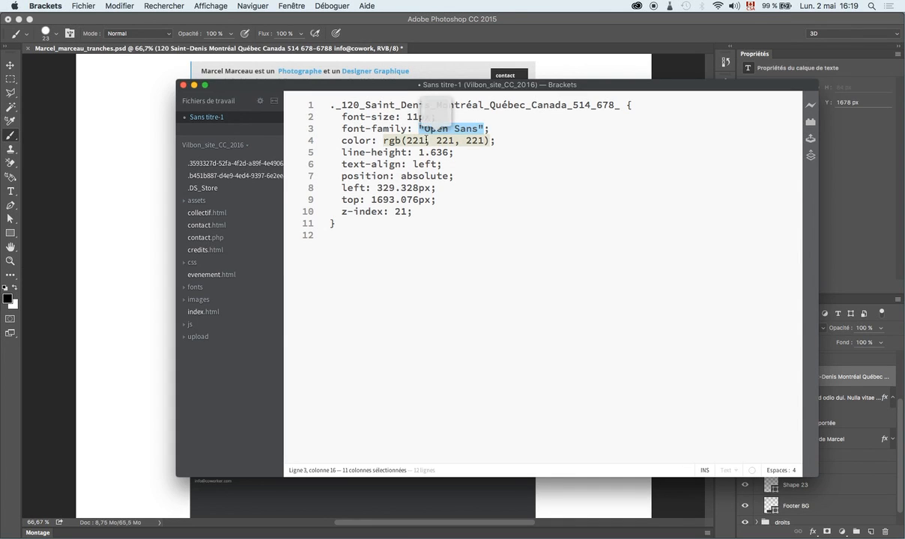
pyautogui.click(442, 129)
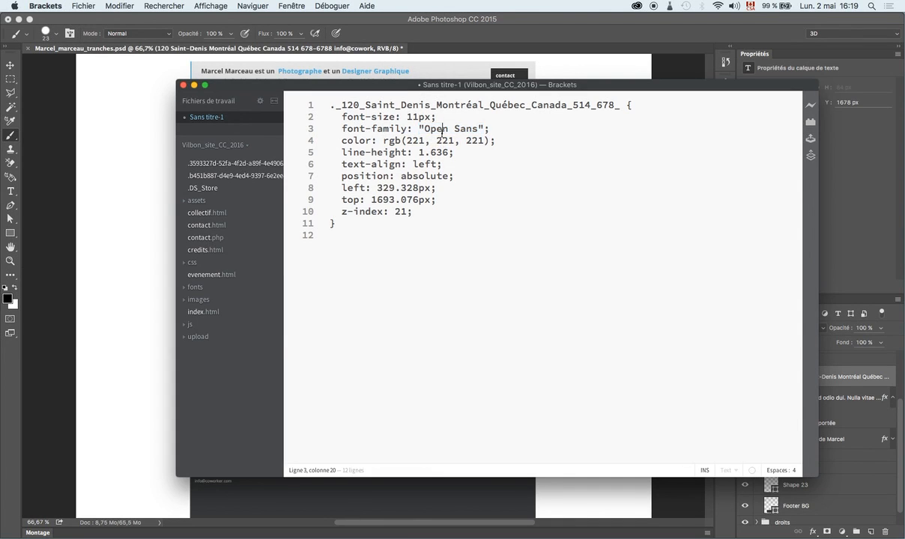
pyautogui.press('Down')
pyautogui.press('Down')
pyautogui.press('Down')
# Delete the z-index line and trim the top value's decimals to 1693px.
pyautogui.moveTo(414, 211); pyautogui.dragTo(313, 213)
pyautogui.press('BackSpace')
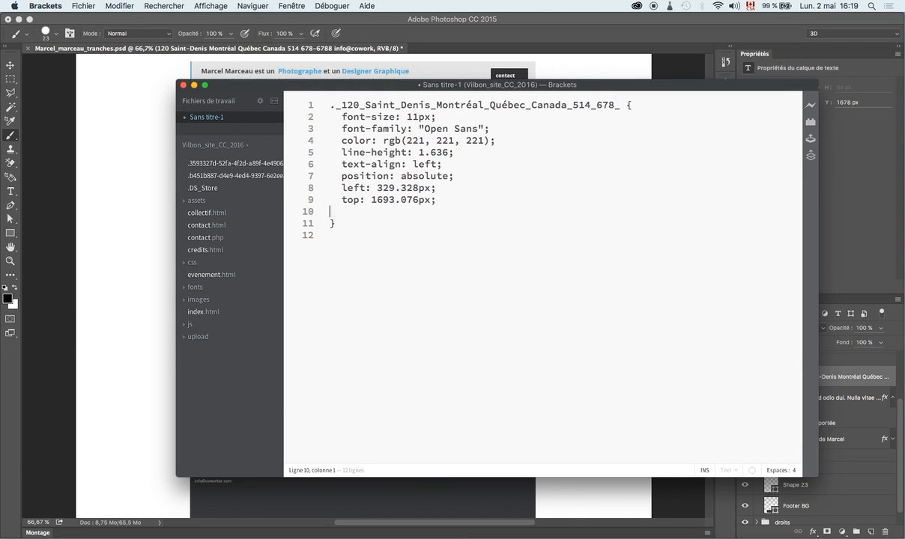
pyautogui.press('BackSpace')
pyautogui.moveTo(418, 199); pyautogui.dragTo(395, 187)
pyautogui.press('BackSpace')
pyautogui.press('BackSpace')
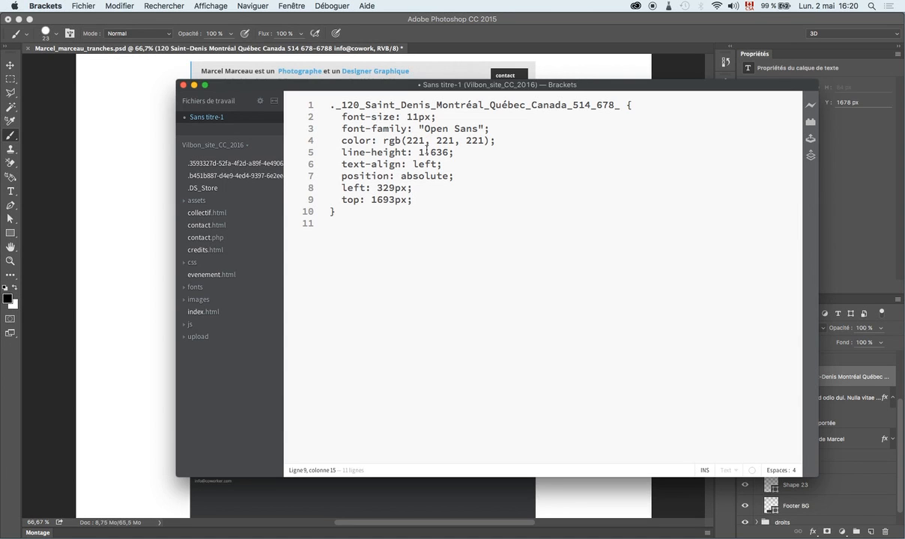
pyautogui.click(384, 60)
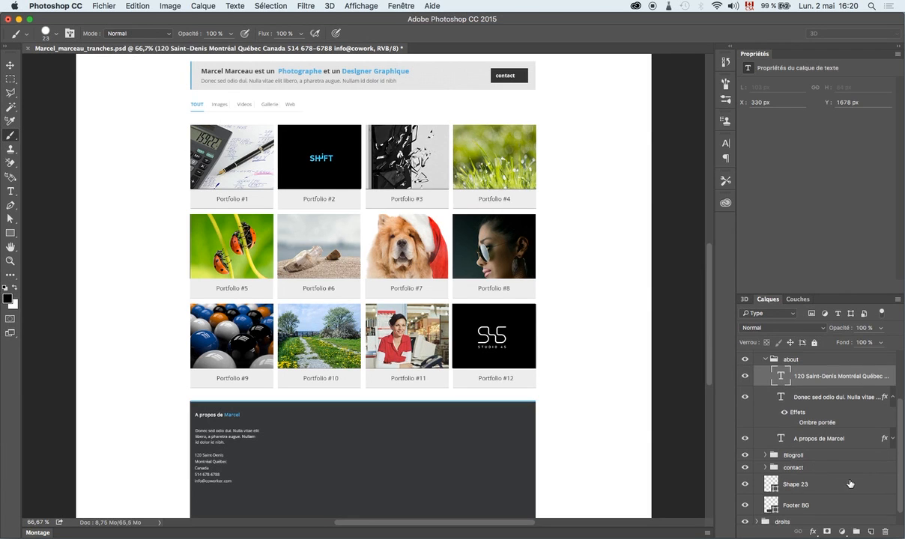
# Identify Shape 23 as the blue footer line and copy its CSS into Brackets' clipboard.
pyautogui.scroll(-1, 749, 485)
pyautogui.click(745, 479)
pyautogui.click(745, 479)
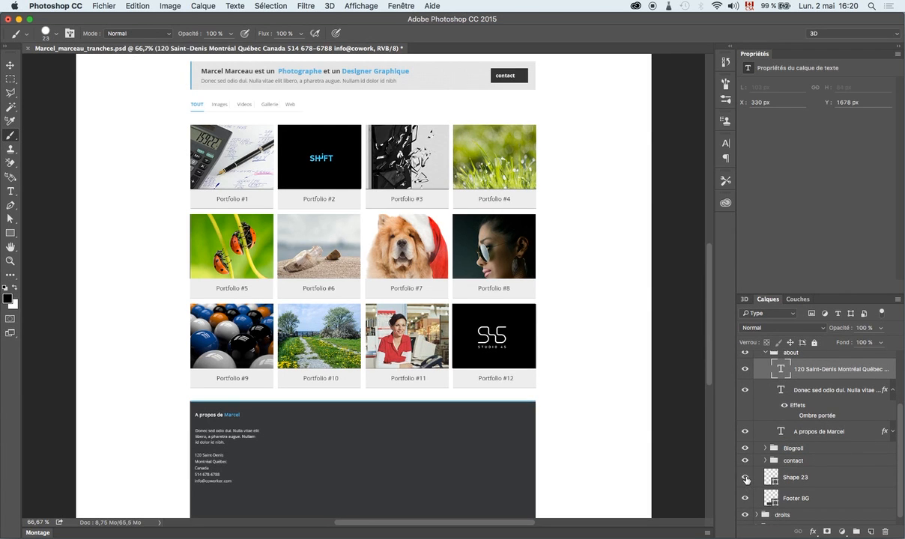
pyautogui.click(786, 480)
pyautogui.rightClick(833, 483)
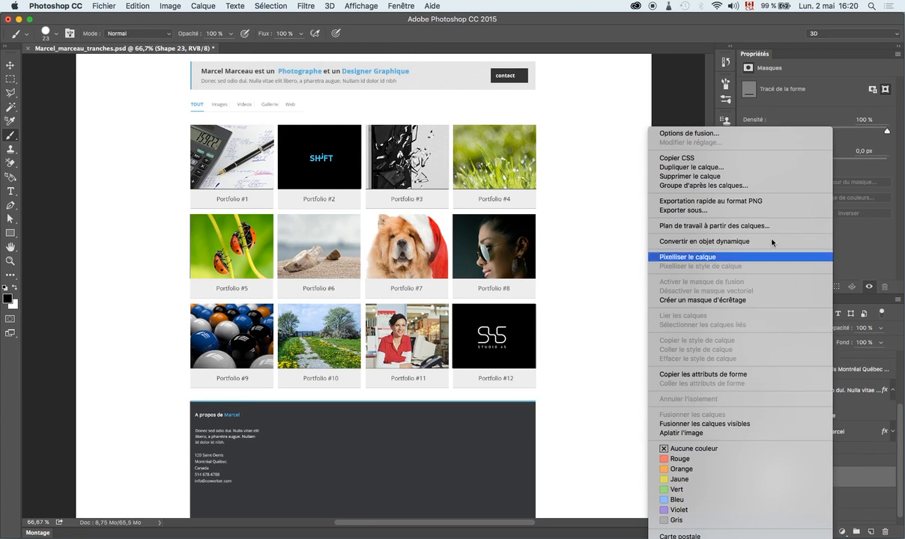
pyautogui.click(759, 158)
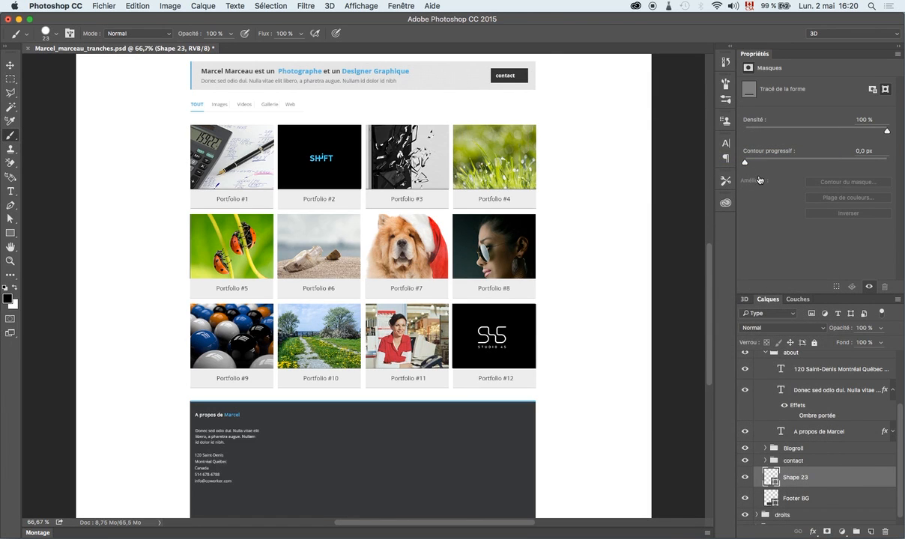
pyautogui.press('super+Tab')
pyautogui.click(385, 230)
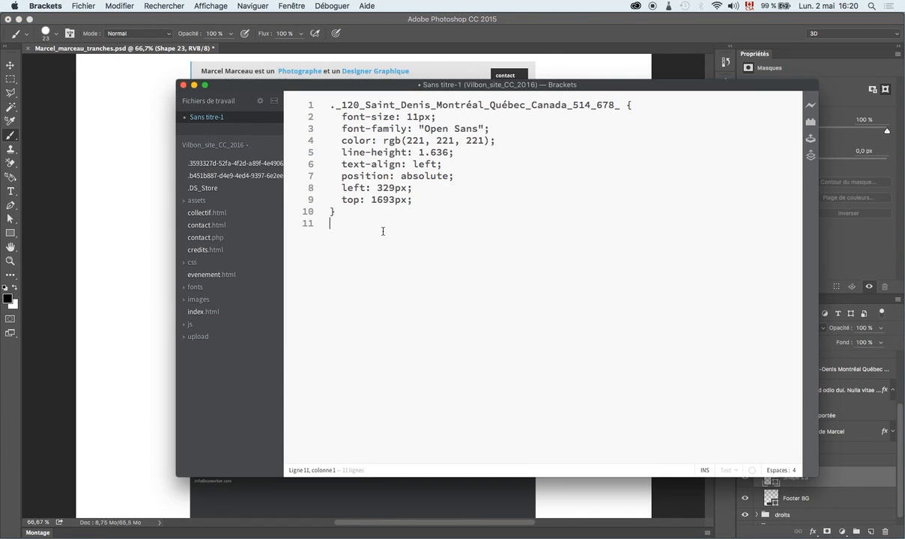
# Paste the .Shape_23 rule for the 960px-wide, 4px-high blue bar on line 11.
pyautogui.write('.Shape_23 {   background-color: rgb(87, 179, 223);   position: absolute;   left: 318px;   top: 1532px;   width: 960px;   height: 4px;   z-index: 13; }')
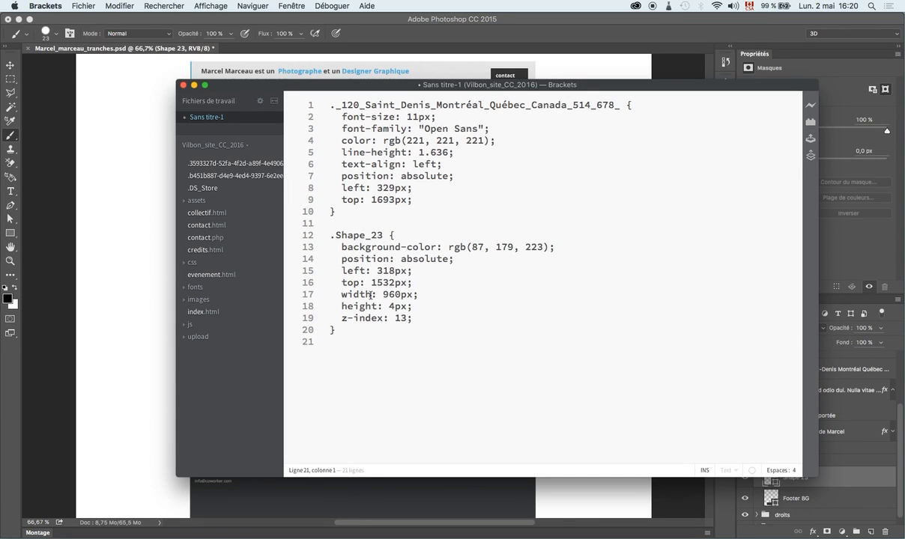
pyautogui.moveTo(382, 295)
pyautogui.mouseDown()
pyautogui.moveTo(420, 296)
pyautogui.moveTo(388, 306)
pyautogui.mouseUp()
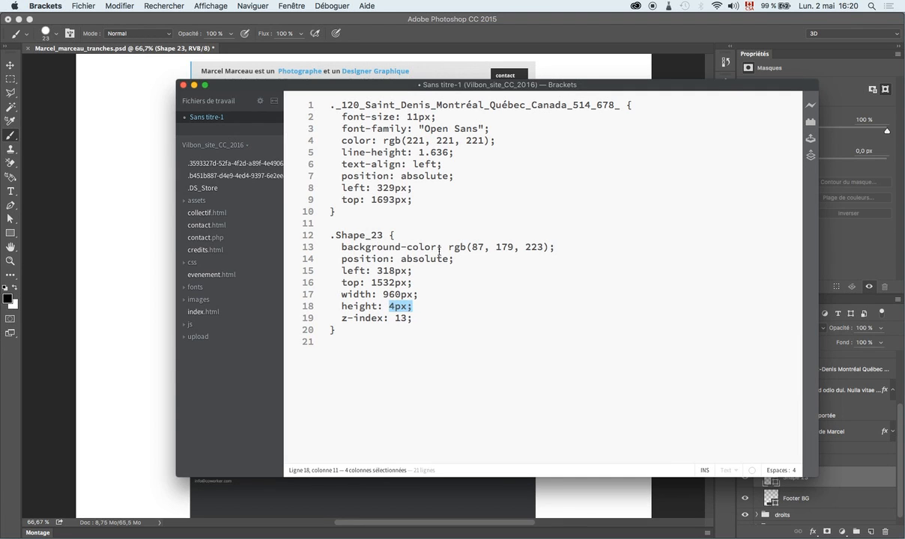
pyautogui.moveTo(438, 250); pyautogui.dragTo(551, 247)
pyautogui.click(462, 329)
pyautogui.click(873, 485)
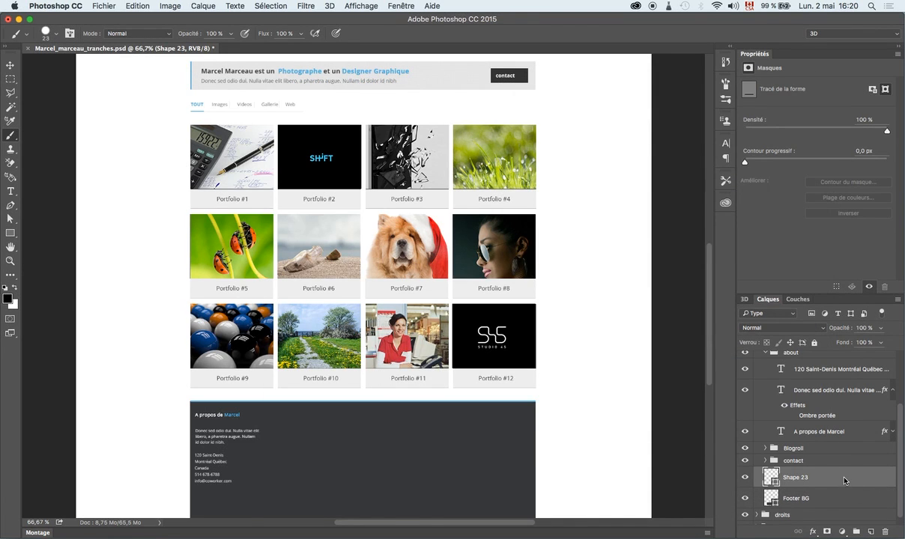
# Add an Ombre portée drop shadow to Shape 23 and copy its updated CSS.
pyautogui.doubleClick(844, 480)
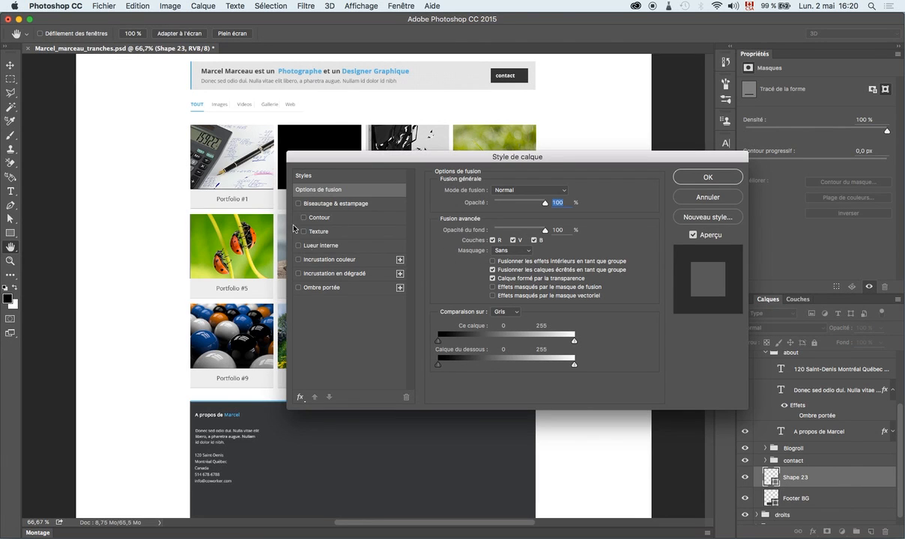
pyautogui.click(298, 288)
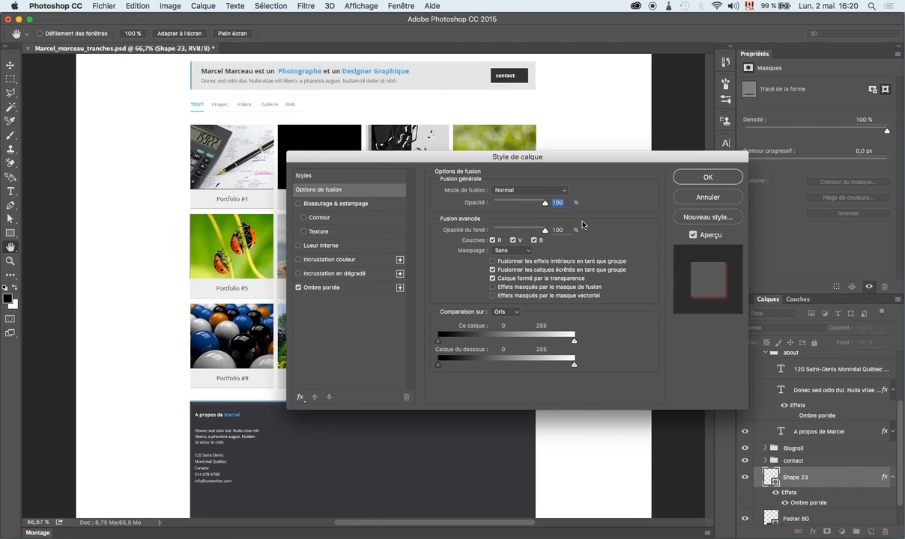
pyautogui.click(674, 174)
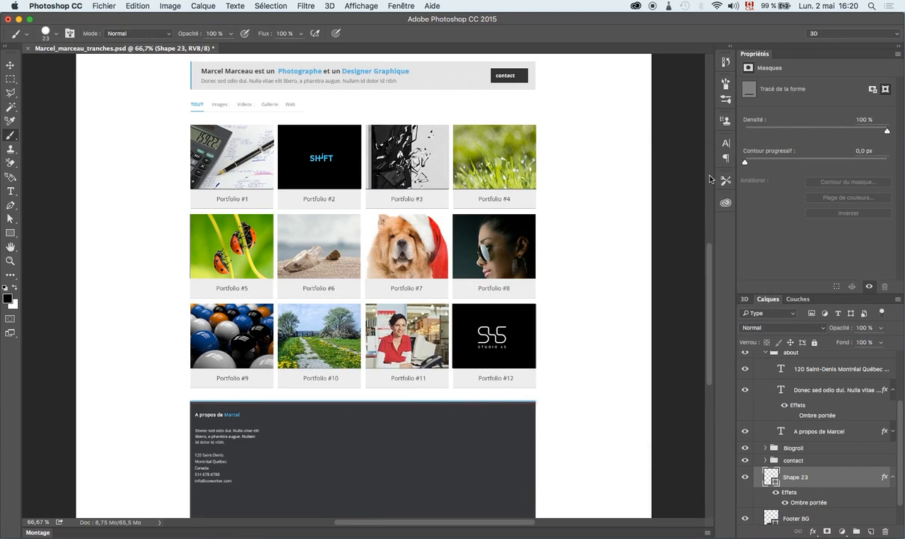
pyautogui.rightClick(837, 473)
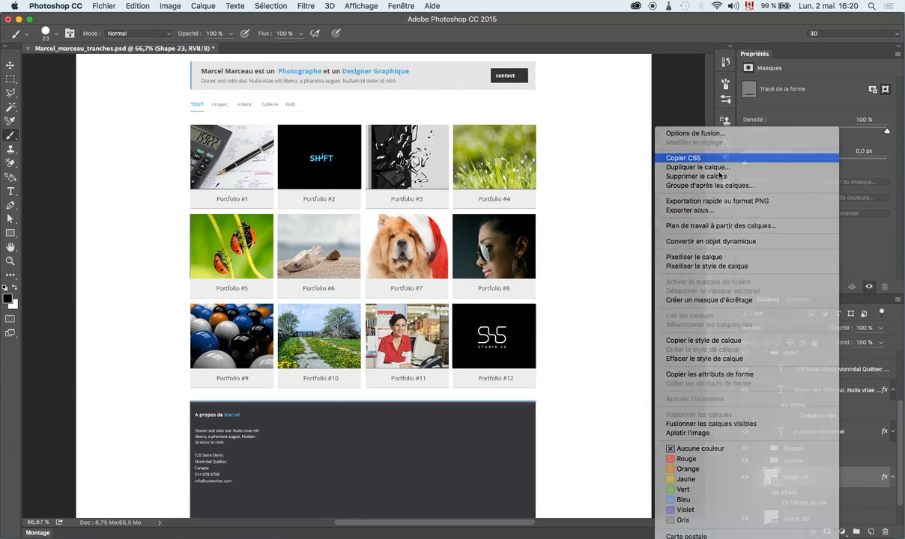
pyautogui.click(717, 159)
# Replace the file with the new .Shape_23 rule containing box-shadow: 0px 3px 7px 0px rgba(165, 65, 65, 0.74).
pyautogui.press('super+Tab')
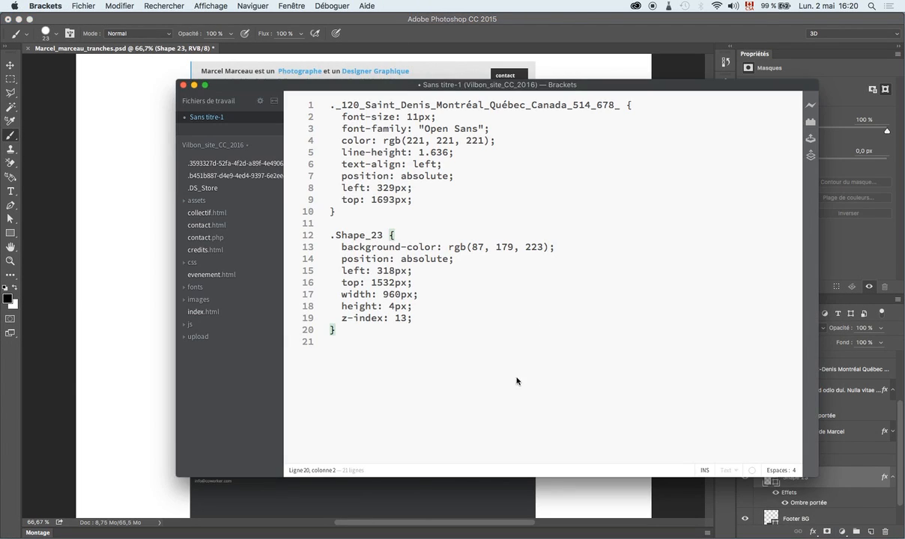
pyautogui.press('Return')
pyautogui.press('Return')
pyautogui.moveTo(381, 354); pyautogui.dragTo(291, 2)
pyautogui.write('.Shape_23 {   background-color: rgb(87, 179, 223);   box-shadow: 0px 3px 7px 0px rgba(165, 65, 65, 0.74);   position: absolute;   left: 318px;   top: 1532px;   width: 960px;   height: 4px;   z-index: 13; }')
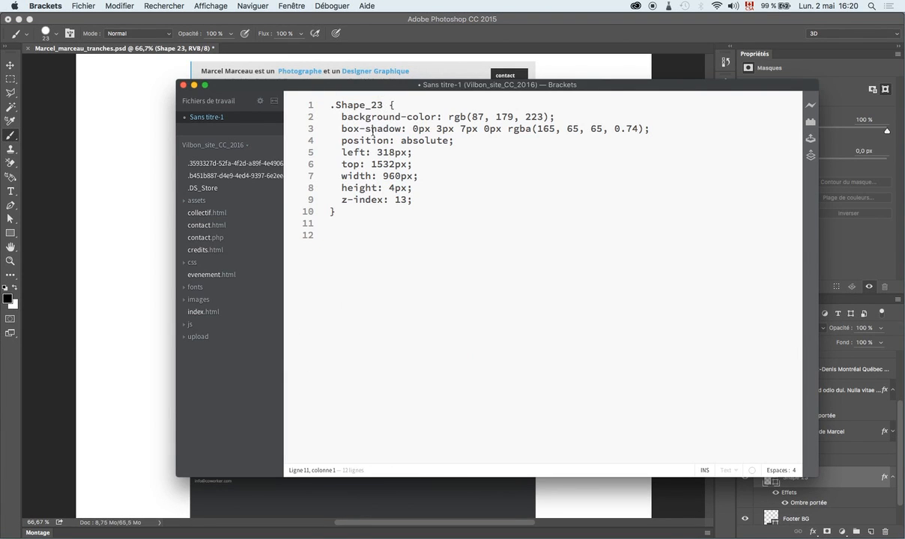
pyautogui.moveTo(403, 130); pyautogui.dragTo(328, 130)
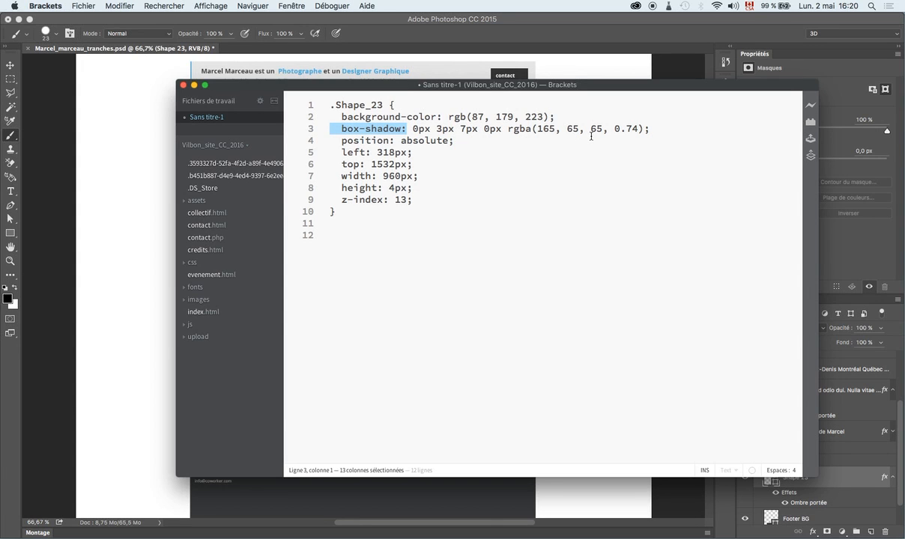
pyautogui.click(435, 23)
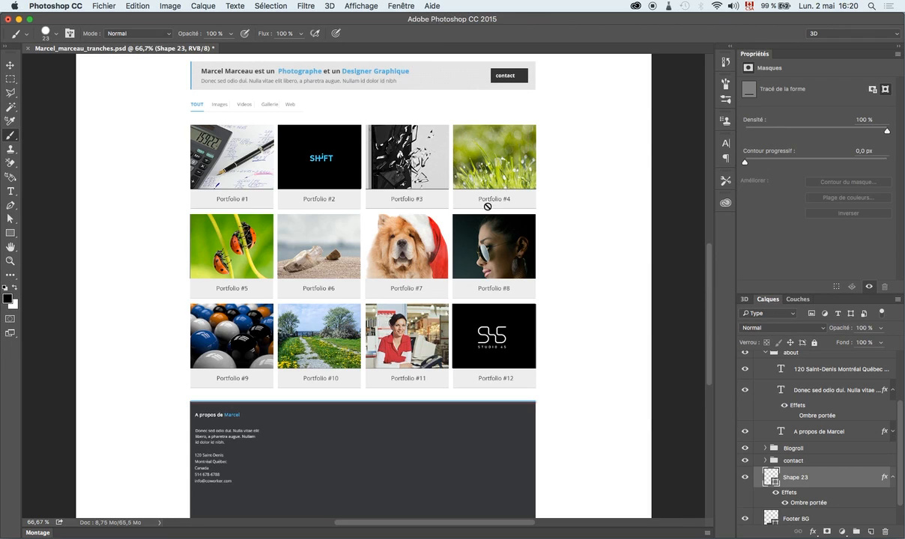
pyautogui.scroll(5, 461, 217)
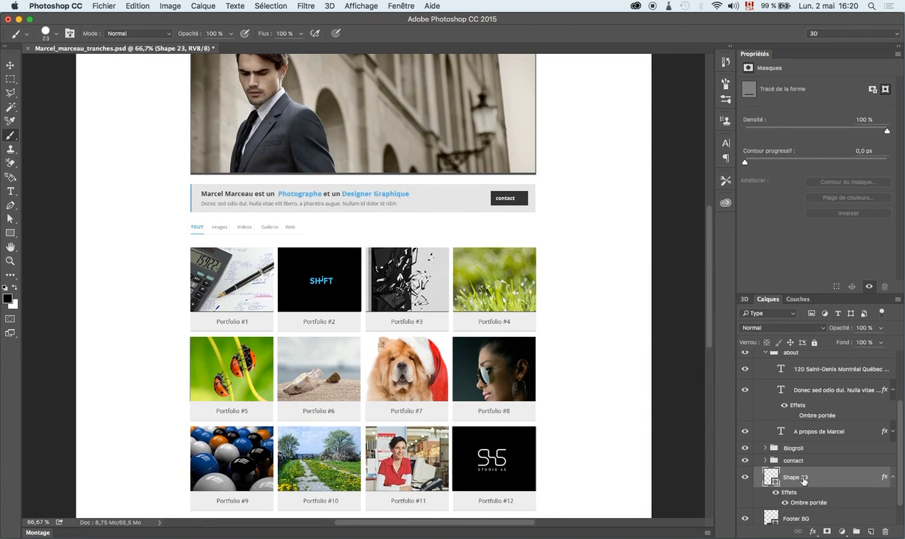
pyautogui.scroll(-2, 803, 481)
pyautogui.scroll(2, 803, 481)
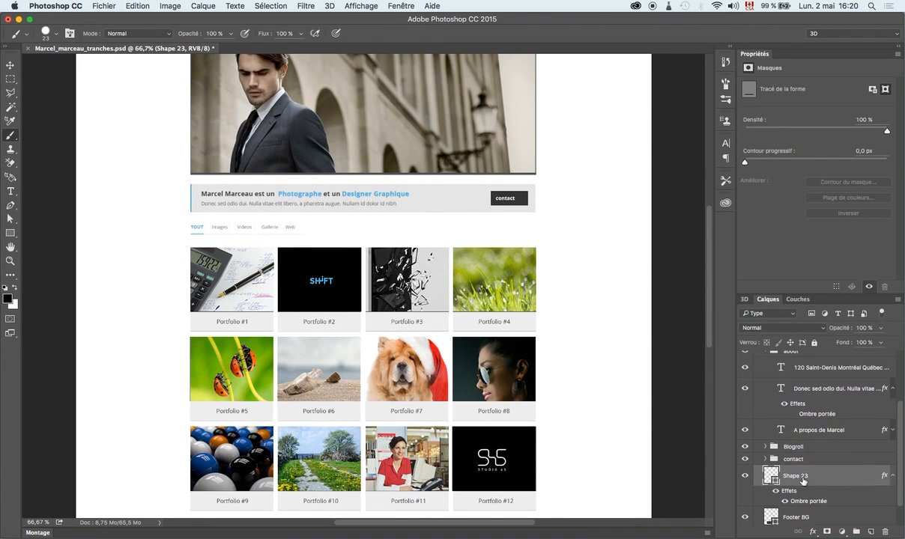
pyautogui.doubleClick(780, 370)
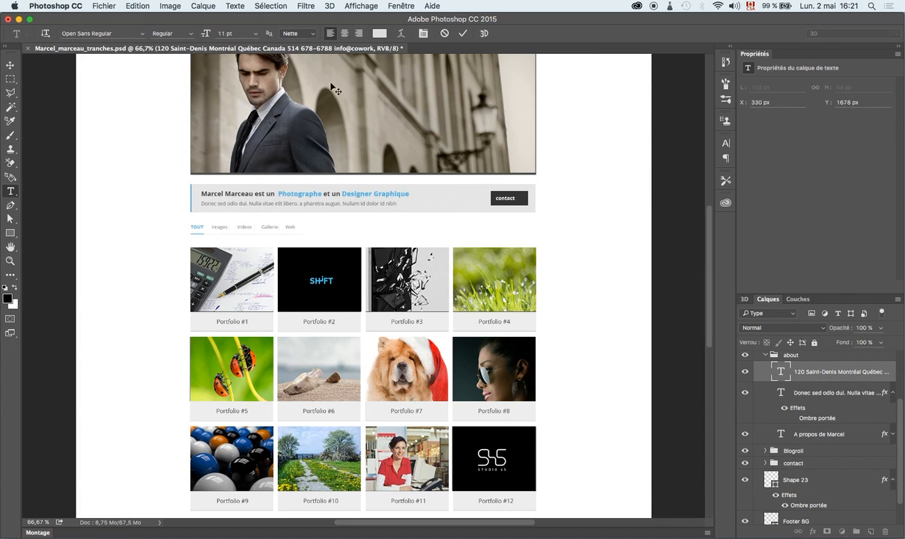
pyautogui.click(141, 35)
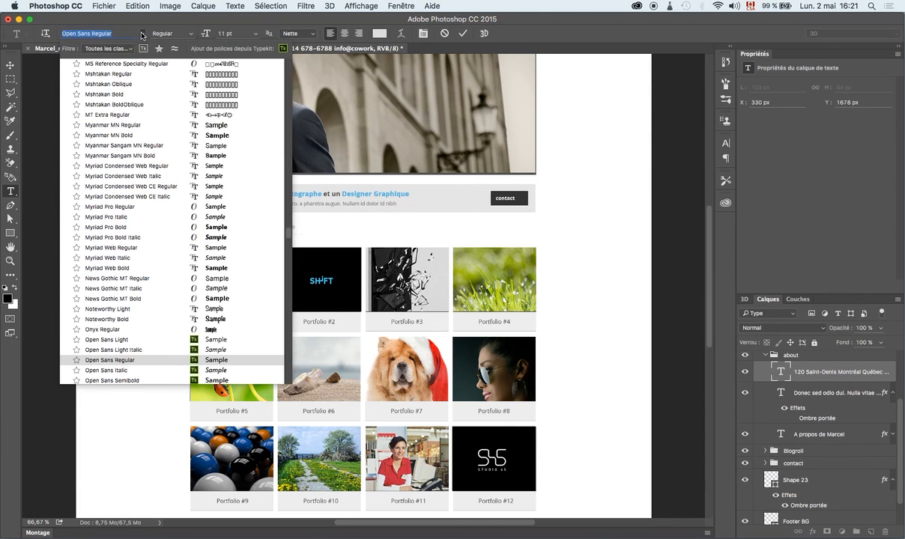
pyautogui.press('BackSpace')
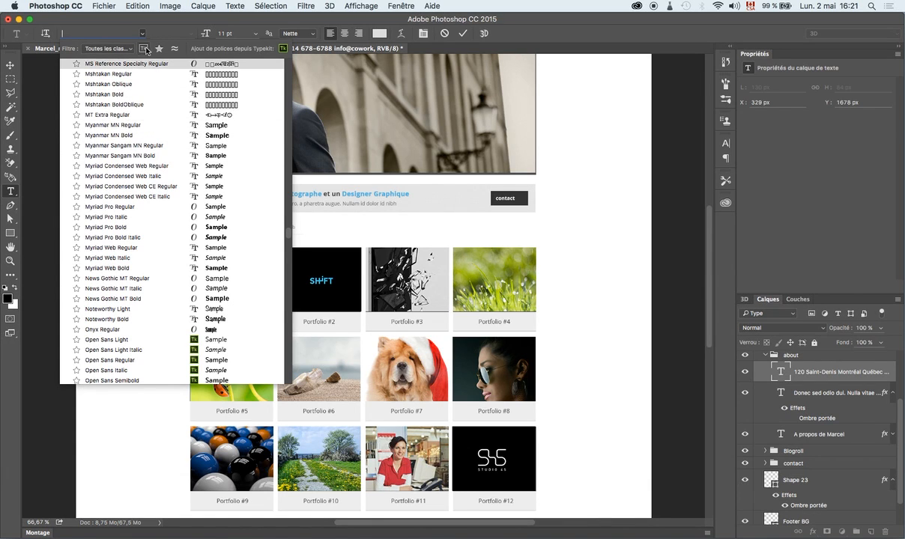
# Try the Serif, Sans Serif and Cursive filters, keep Sans Serif, and show only Typekit fonts.
pyautogui.click(132, 51)
pyautogui.click(123, 63)
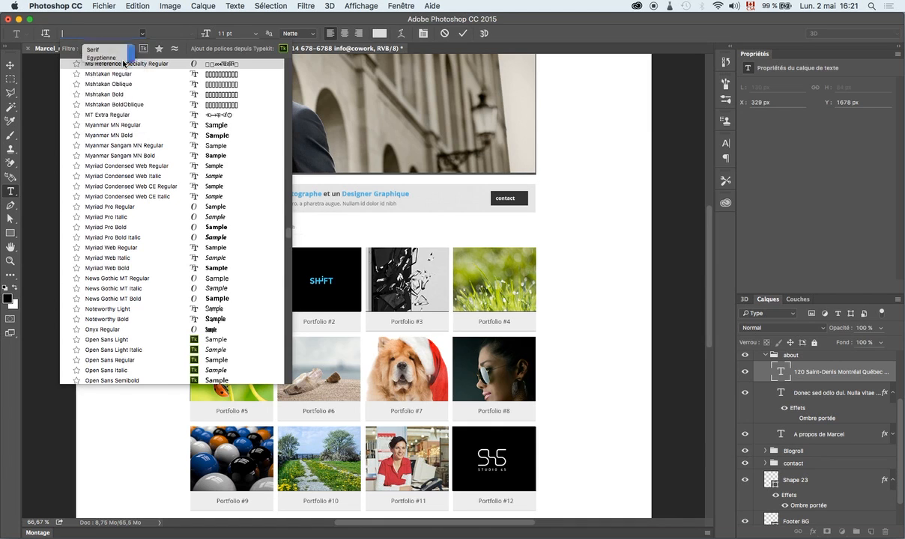
pyautogui.click(120, 49)
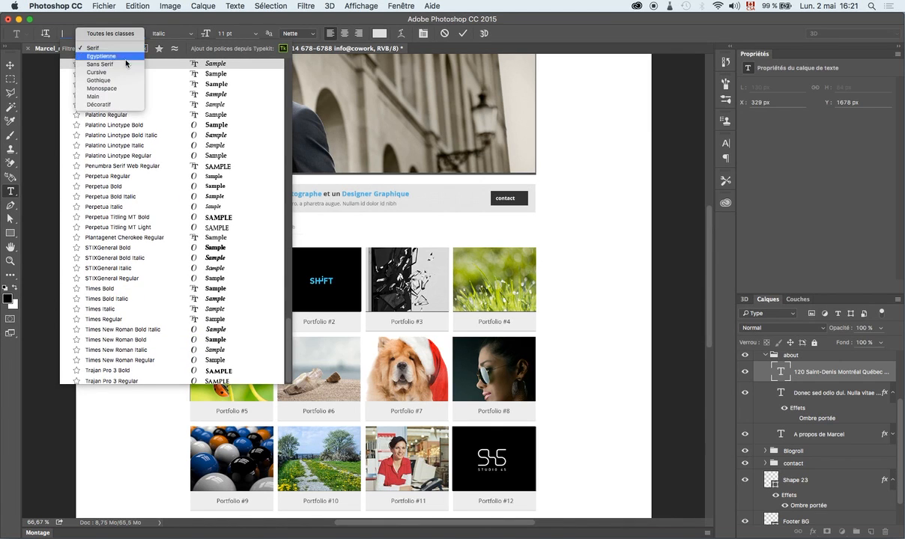
pyautogui.click(125, 61)
pyautogui.click(127, 49)
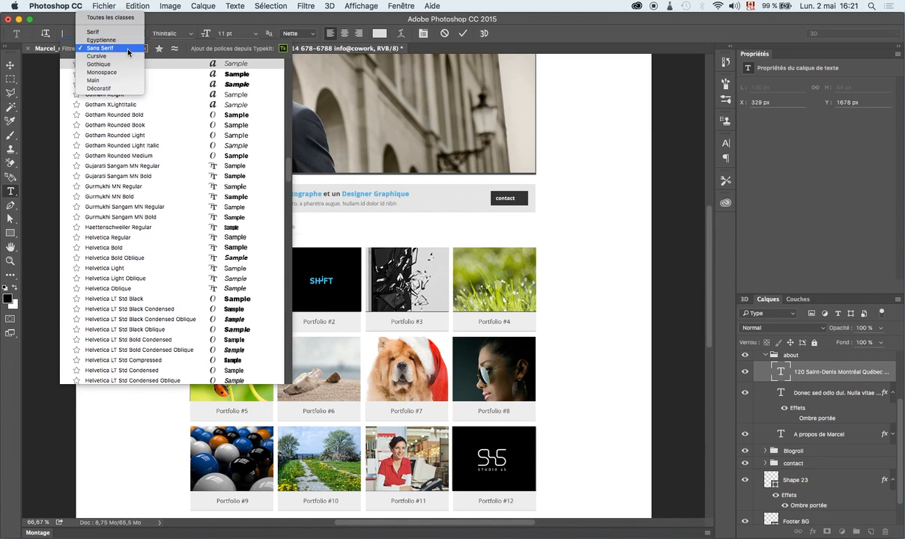
pyautogui.click(128, 56)
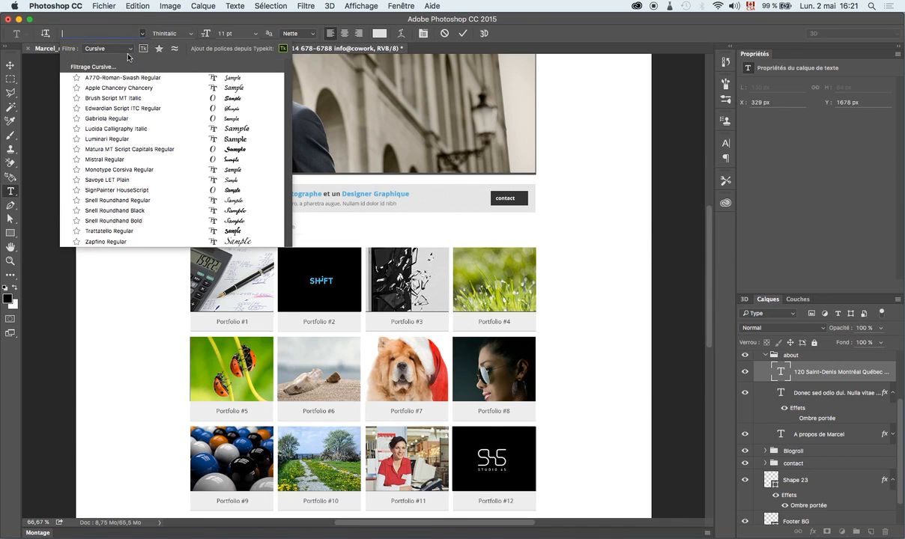
pyautogui.click(129, 50)
pyautogui.click(129, 40)
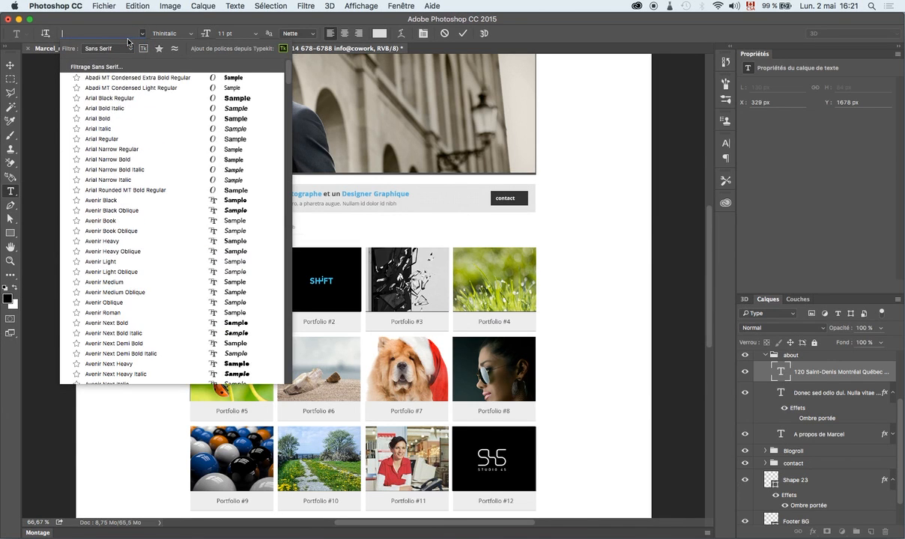
pyautogui.click(128, 50)
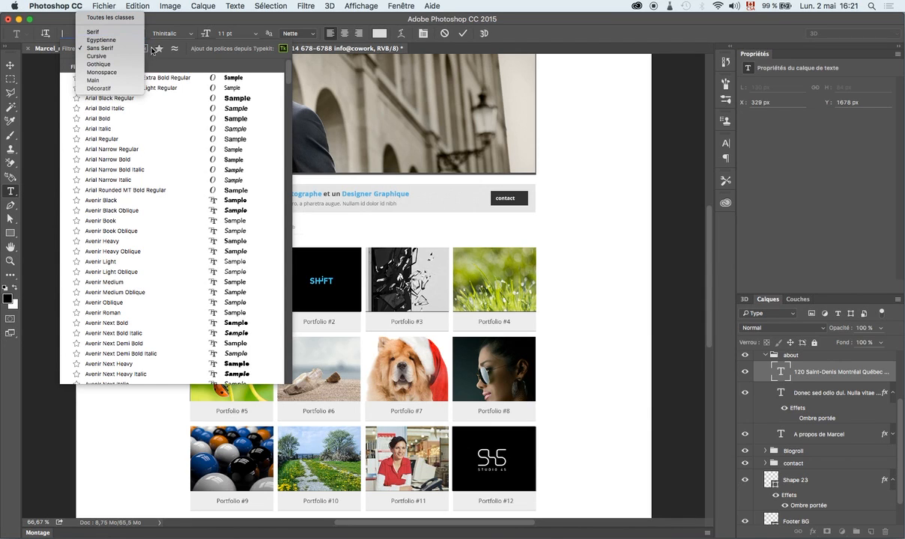
pyautogui.click(160, 57)
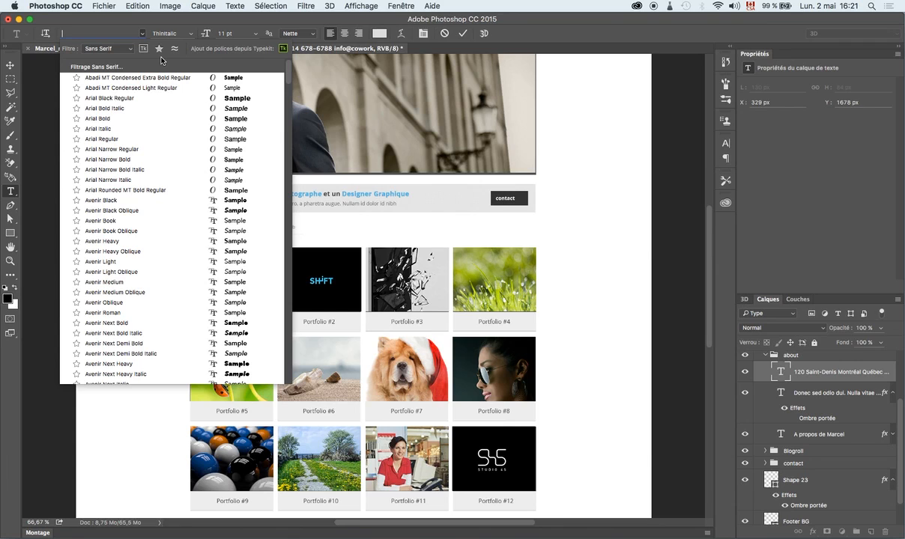
pyautogui.click(142, 49)
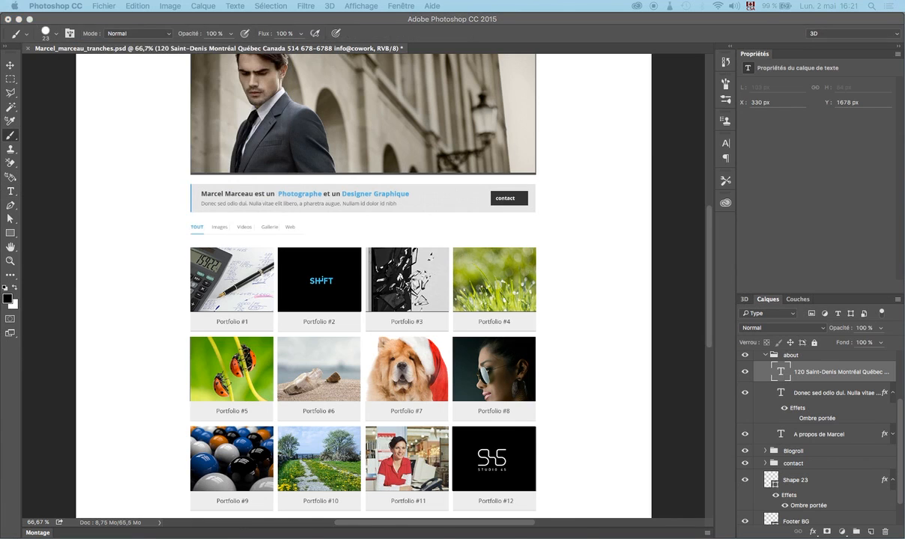
# Go from Creative Cloud's Fonts panel to the Typekit font library in Safari.
pyautogui.moveTo(904, 97); pyautogui.dragTo(324, 40)
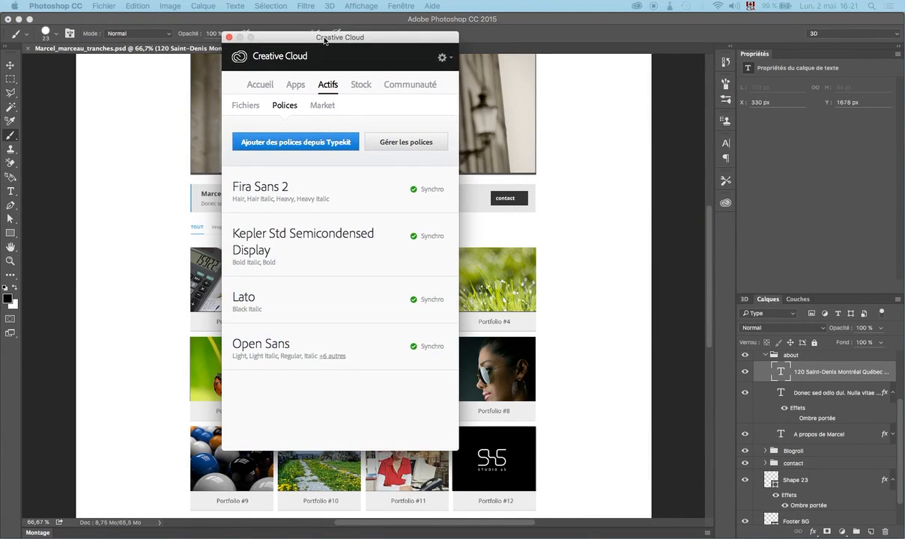
pyautogui.click(290, 137)
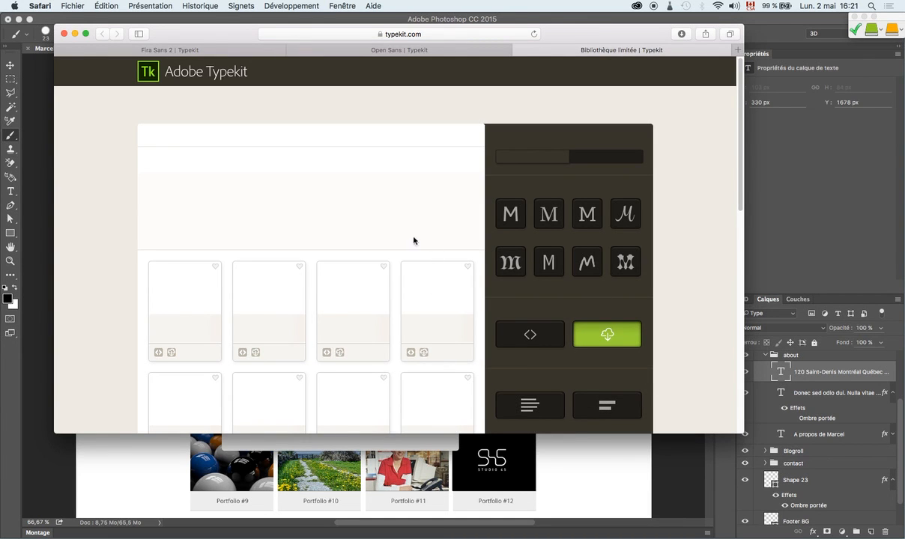
# Sync four Acumin Pro styles from Typekit and switch back to Photoshop.
pyautogui.click(184, 288)
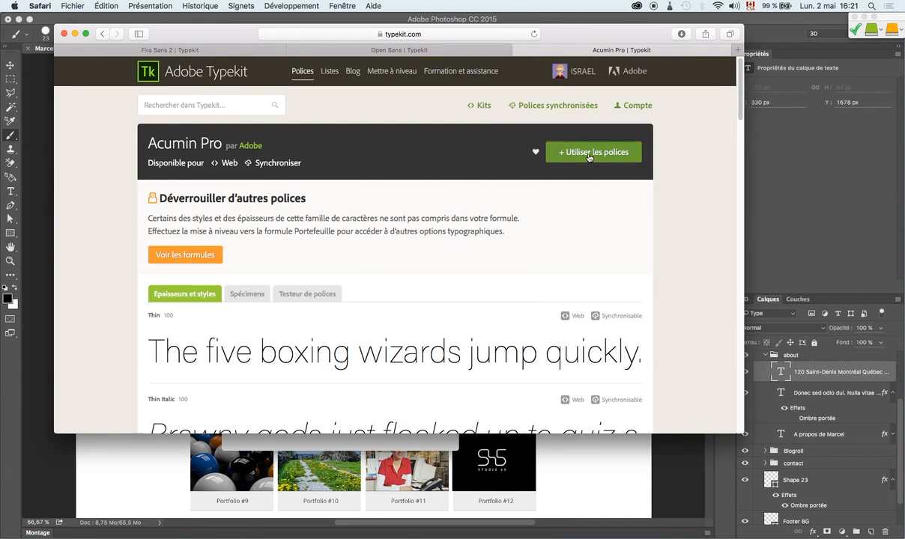
pyautogui.click(589, 154)
pyautogui.click(463, 404)
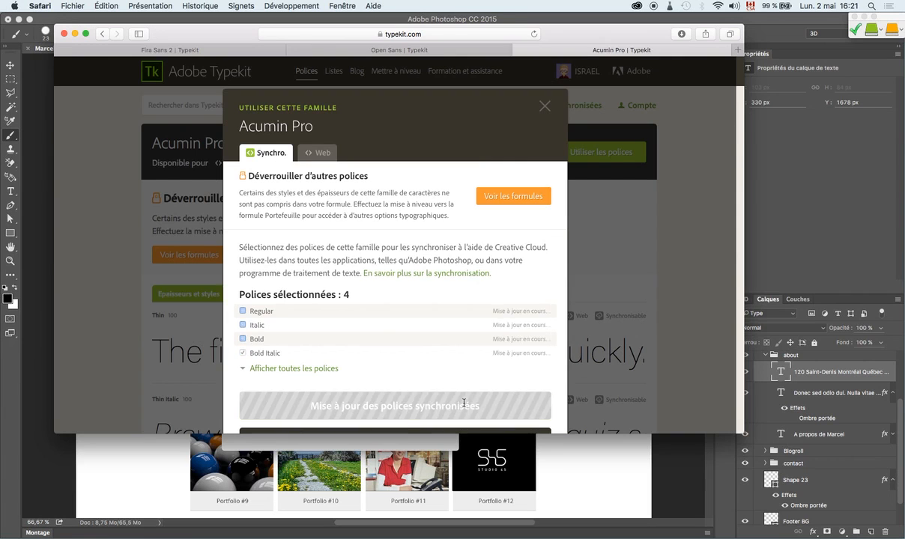
pyautogui.click(620, 438)
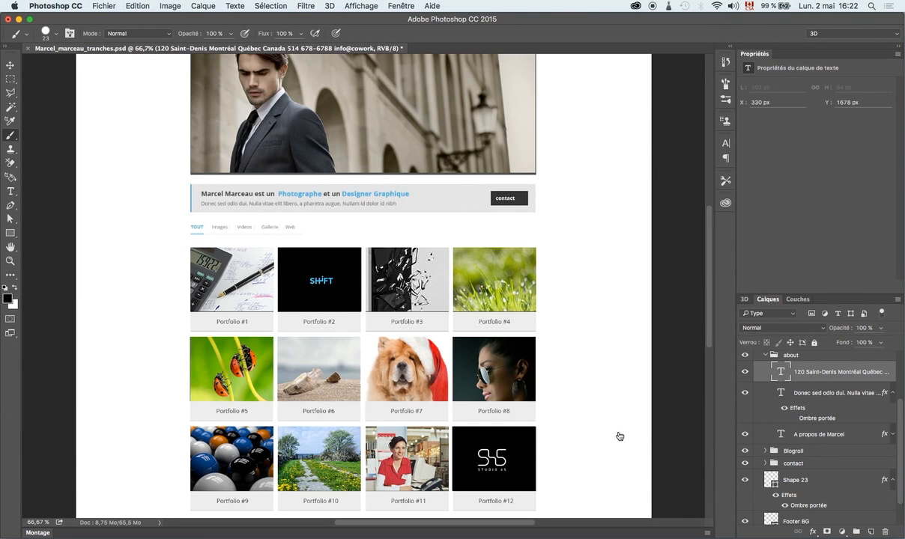
pyautogui.press('super+Tab')
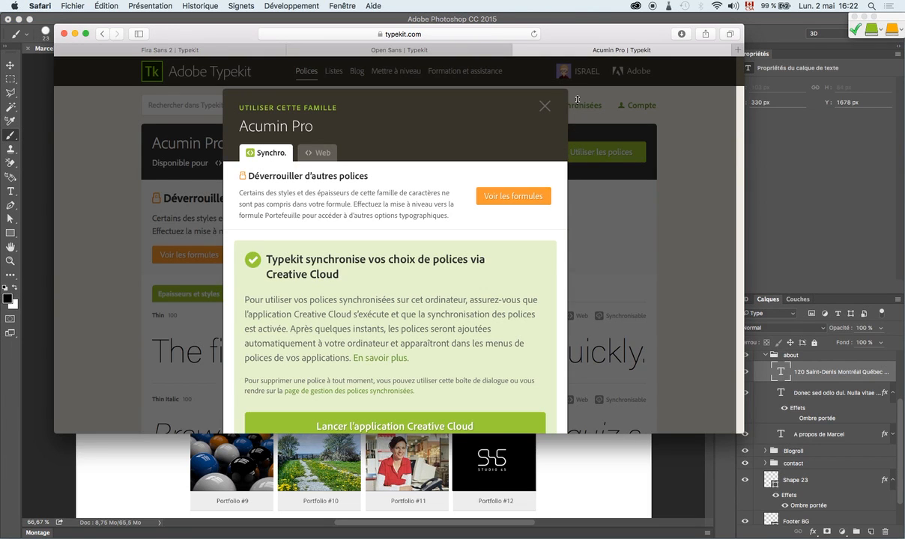
pyautogui.press('super+Tab')
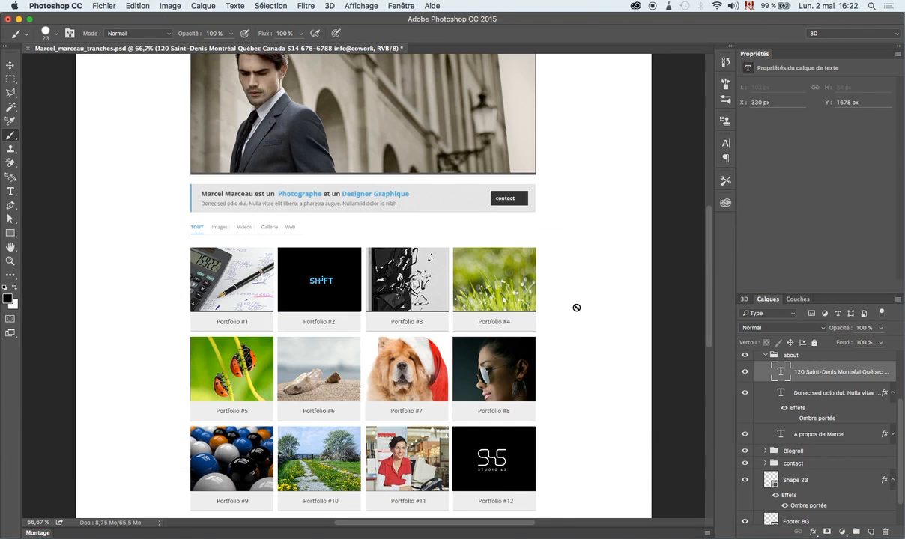
# With the Type tool, toggle the Tk font filter off and on, then dismiss Creative Cloud's Acumin Pro synced view.
pyautogui.click(12, 192)
pyautogui.click(144, 34)
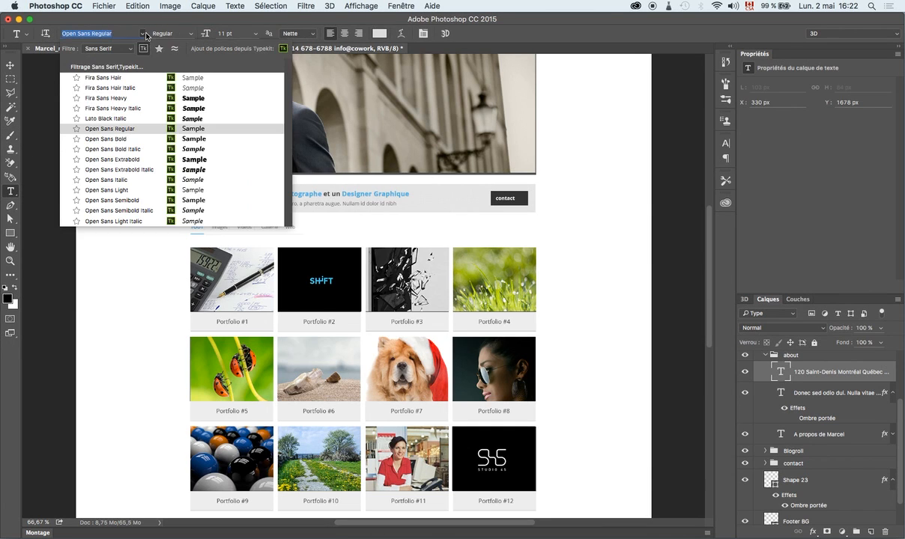
pyautogui.click(144, 48)
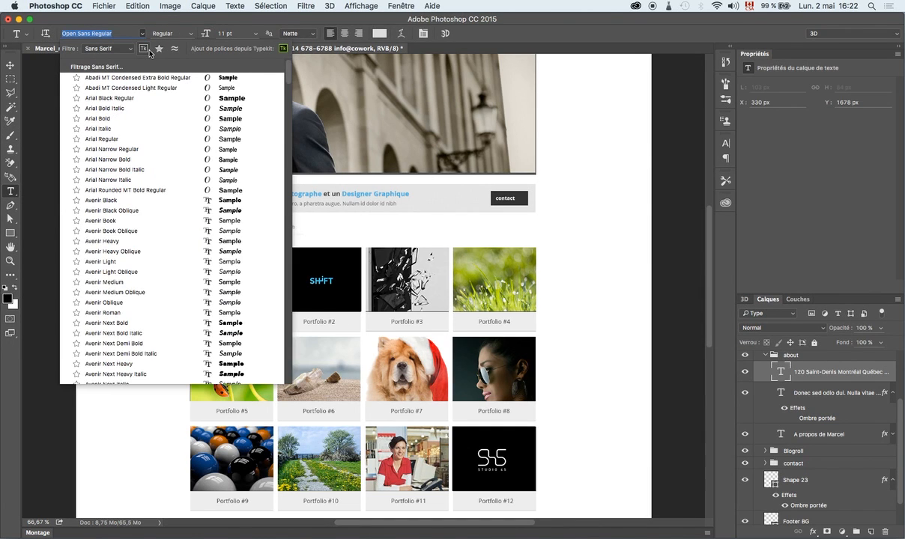
pyautogui.click(145, 49)
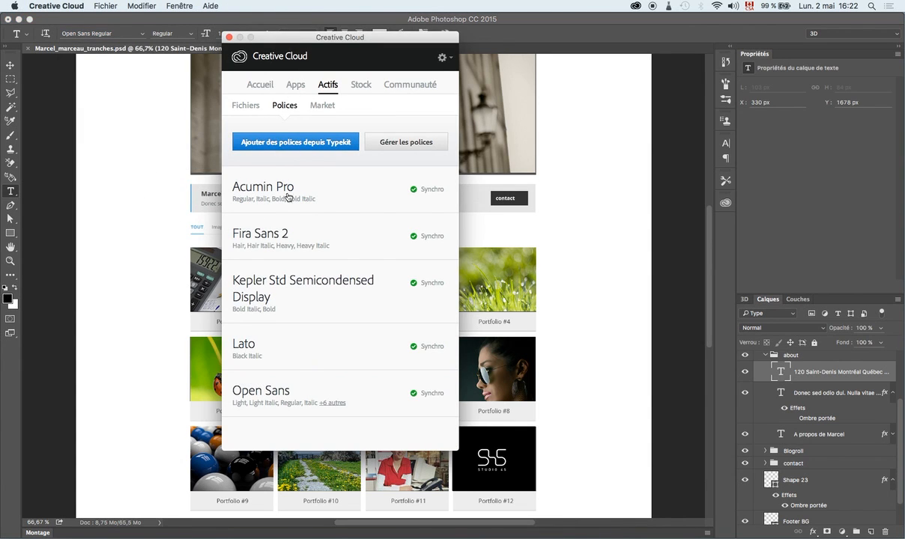
pyautogui.click(574, 196)
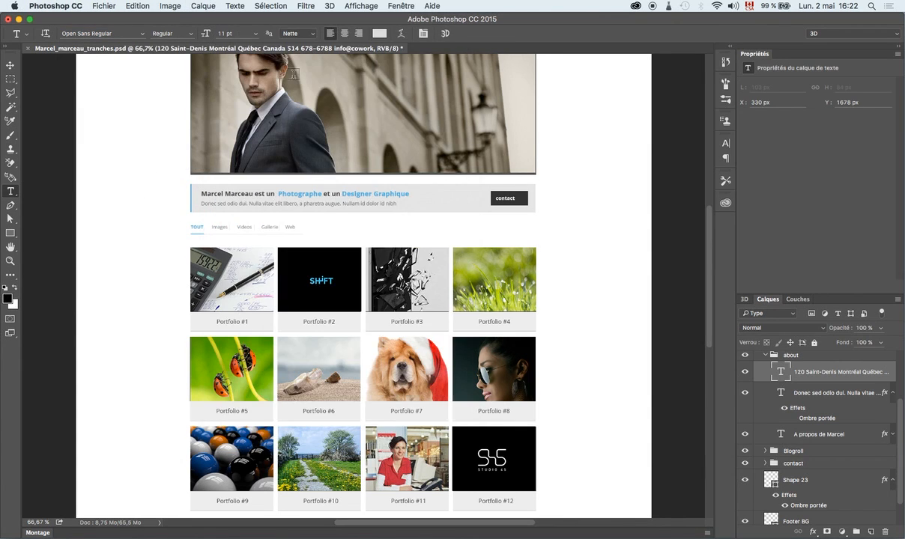
pyautogui.click(142, 34)
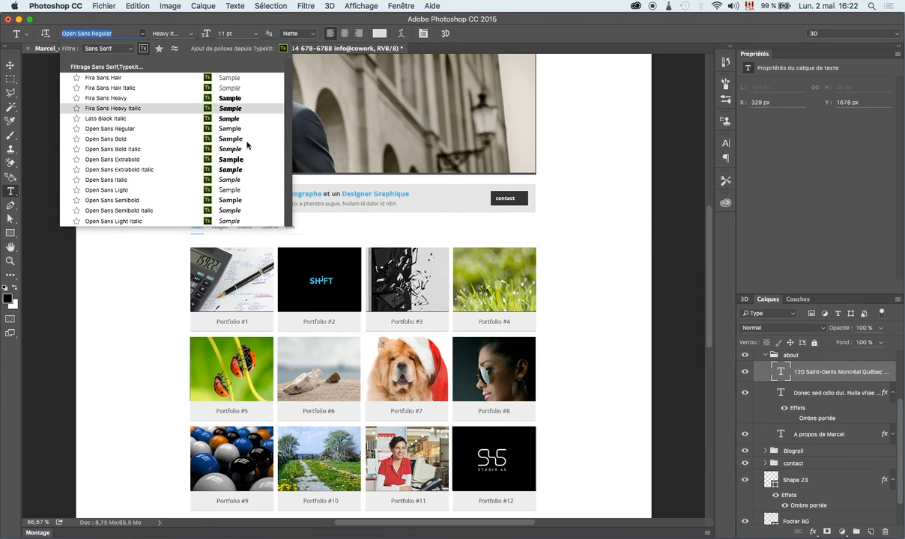
pyautogui.click(160, 50)
pyautogui.click(176, 49)
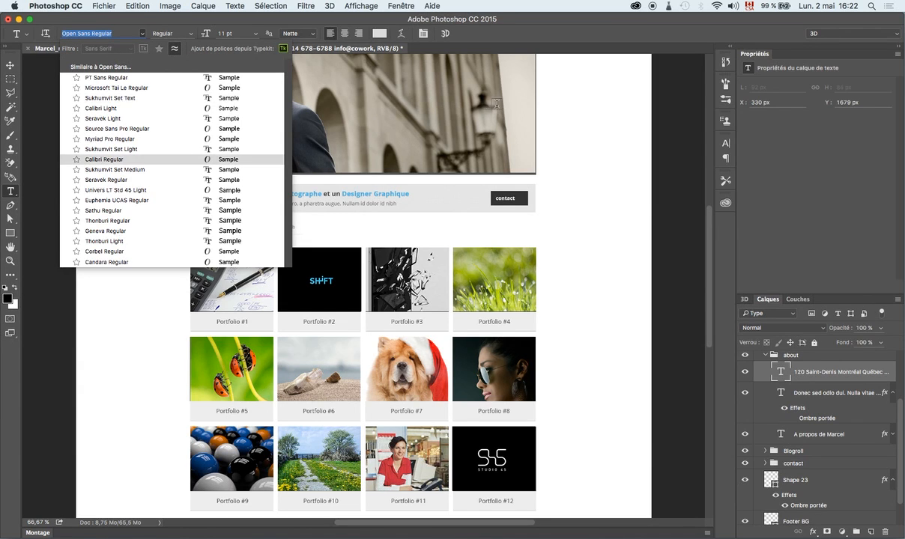
pyautogui.press('Escape')
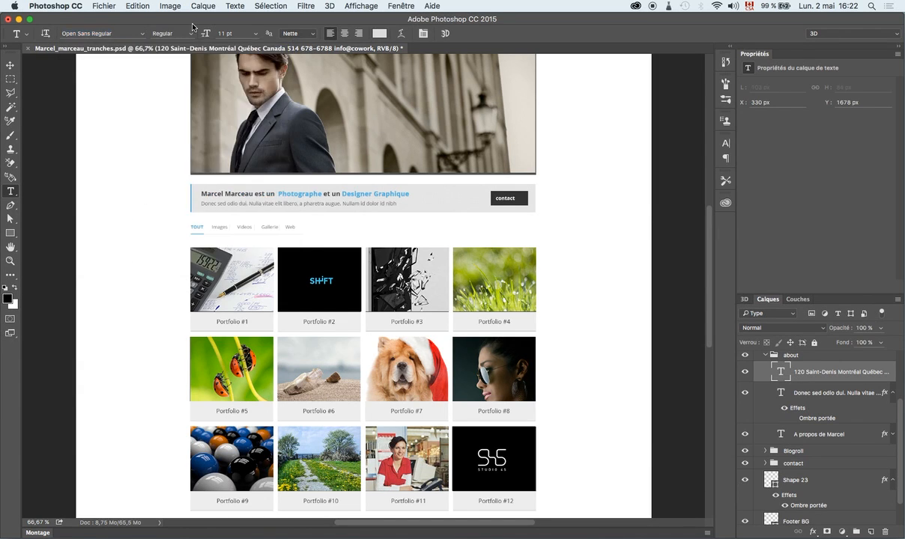